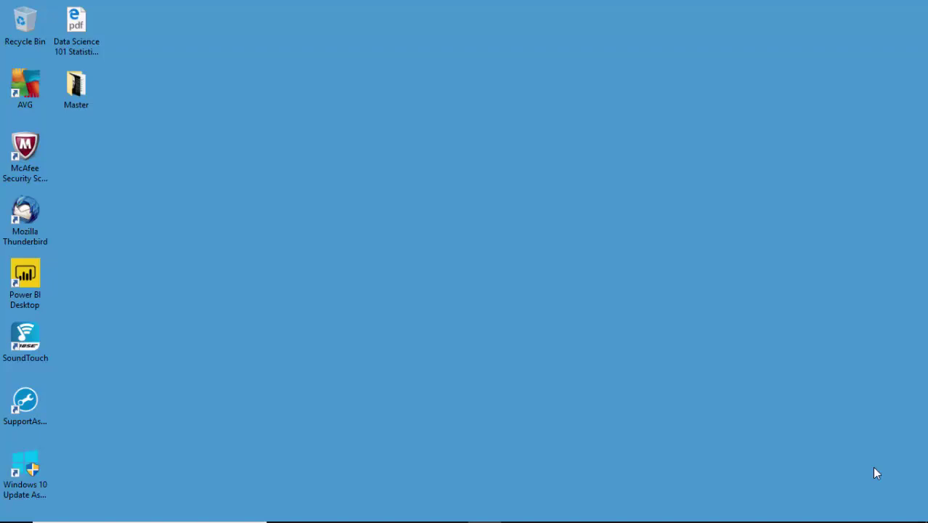
# Bring up the COUNTX documentation and highlight the table and expression syntax arguments
pyautogui.moveTo(419, 517)
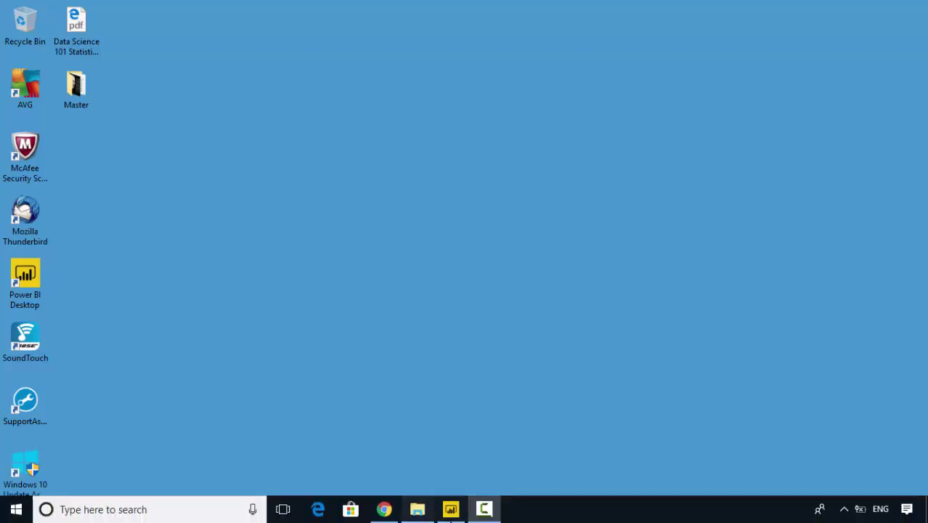
pyautogui.moveTo(385, 511)
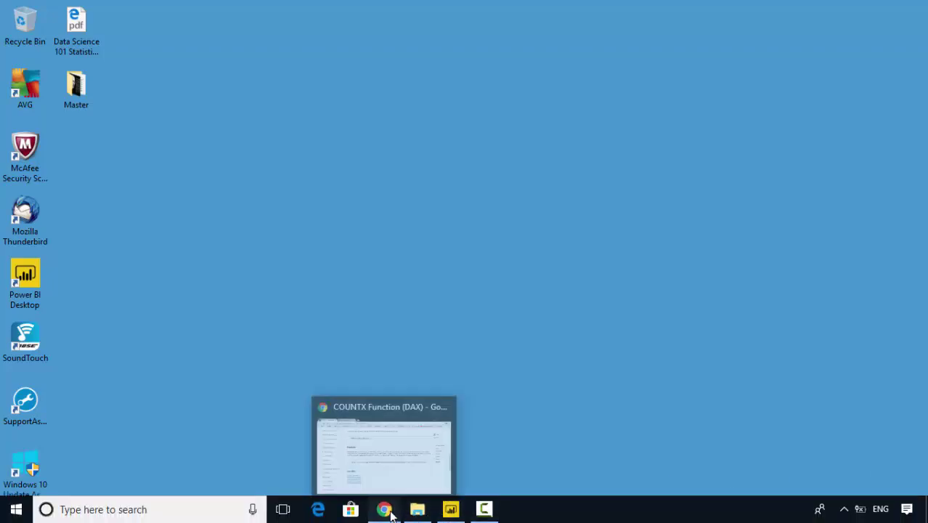
pyautogui.click(330, 440)
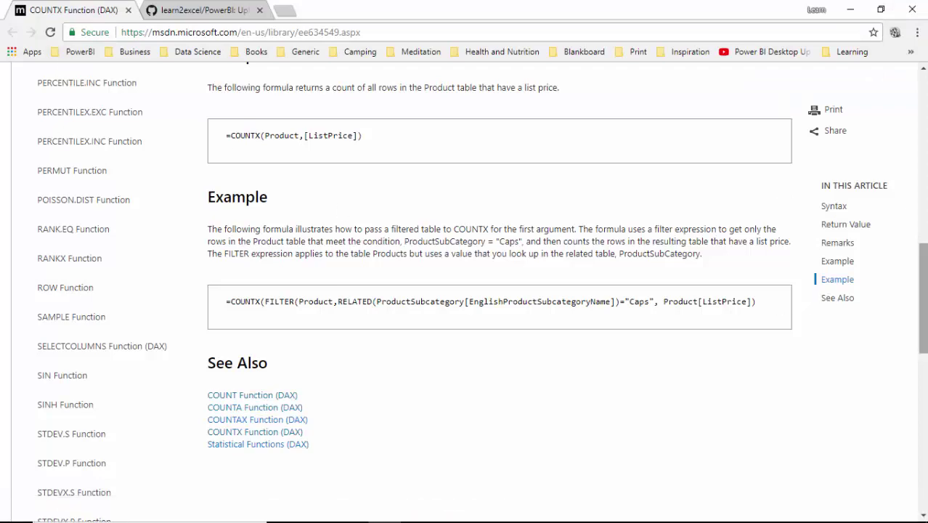
pyautogui.scroll(10, 464, 290)
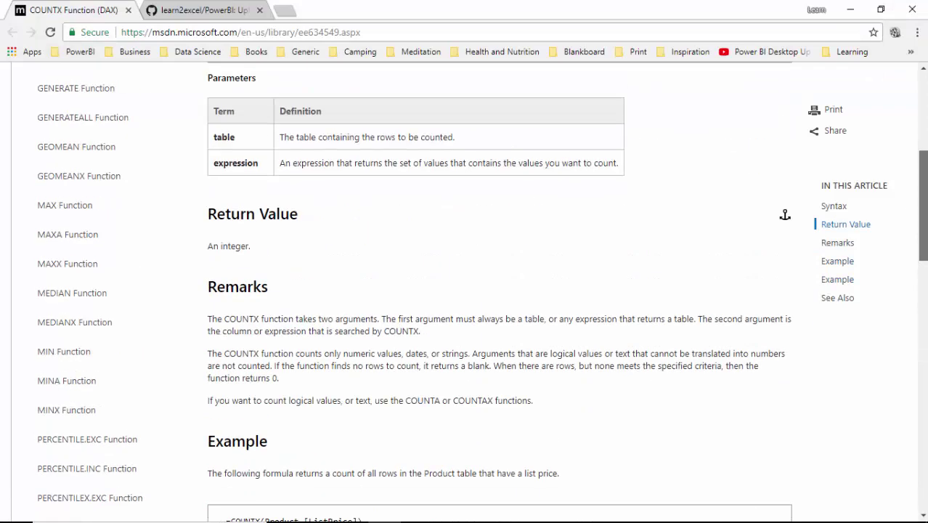
pyautogui.scroll(-2, 464, 291)
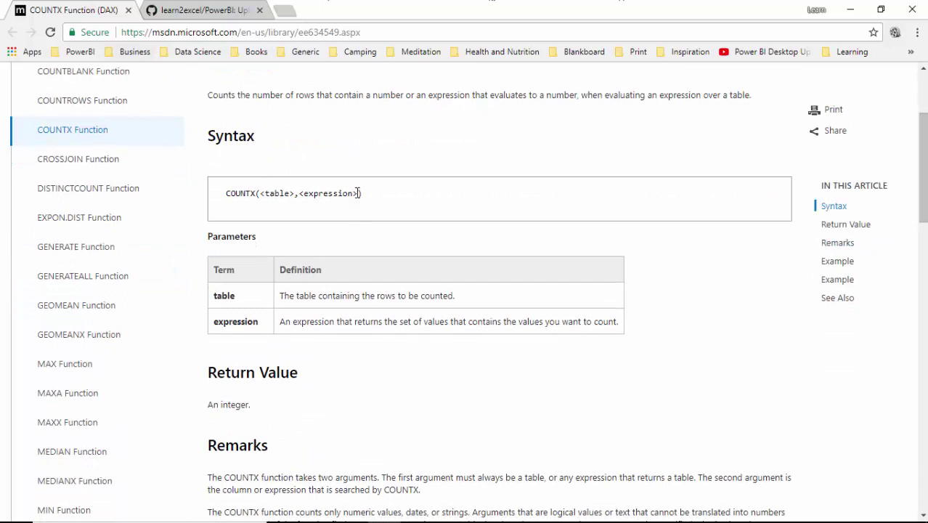
pyautogui.moveTo(263, 226); pyautogui.dragTo(251, 192)
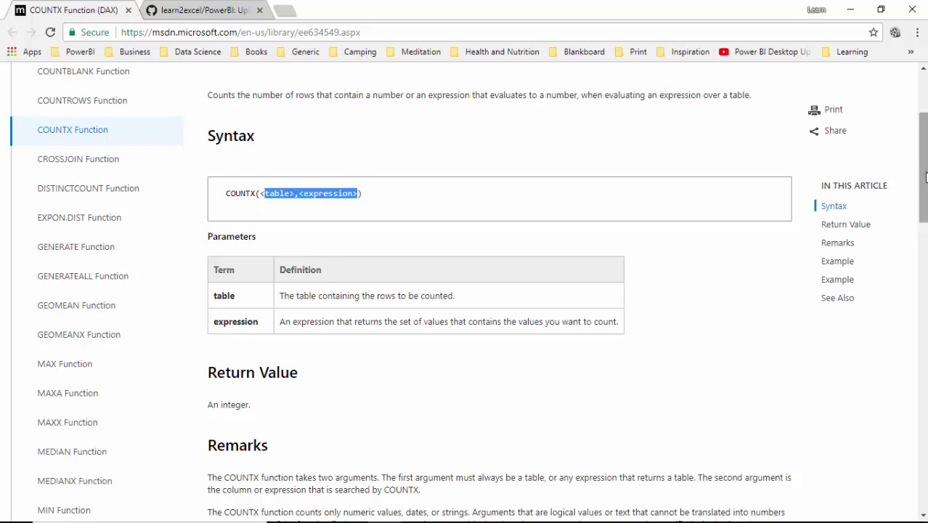
# Highlight the FILTER example formula, then switch to the learn2excel/PowerBI GitHub repository tab
pyautogui.scroll(-3, 784, 149)
pyautogui.scroll(-4, 784, 149)
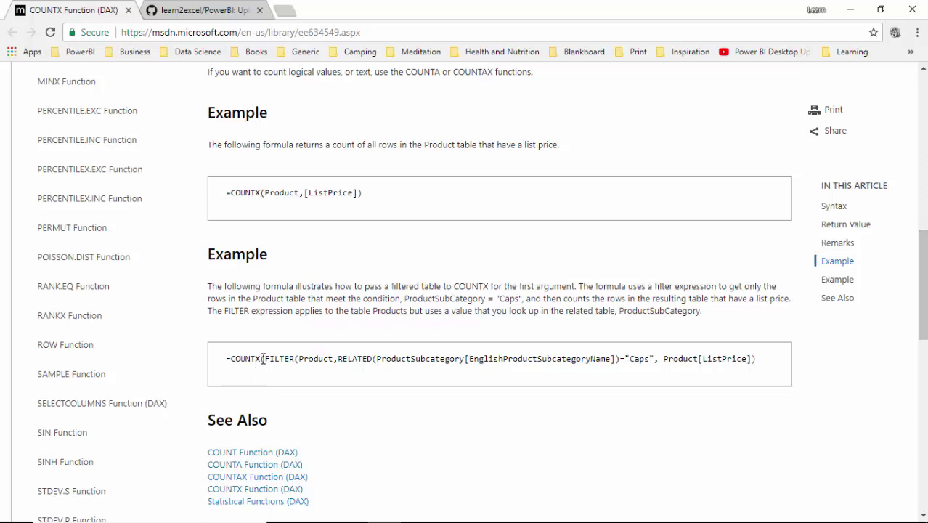
pyautogui.moveTo(262, 358); pyautogui.dragTo(759, 373)
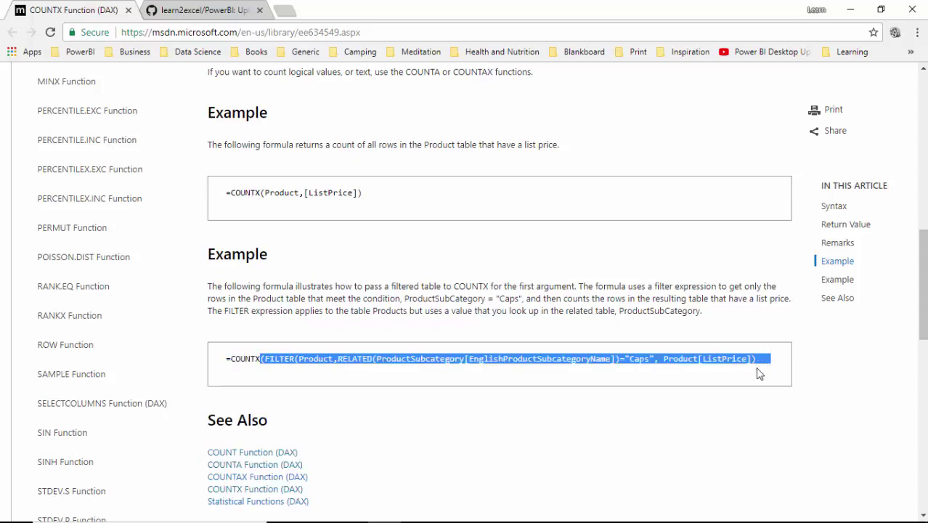
pyautogui.moveTo(759, 373); pyautogui.dragTo(756, 375)
pyautogui.click(214, 15)
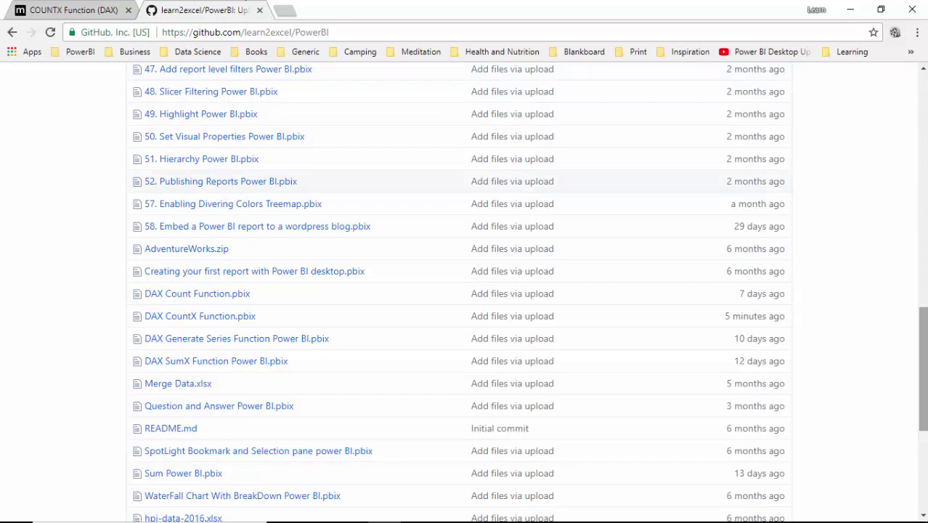
# Highlight DAX CountX Function.pbix on GitHub, then return to that report in Power BI
pyautogui.scroll(-1, 922, 363)
pyautogui.scroll(1, 922, 363)
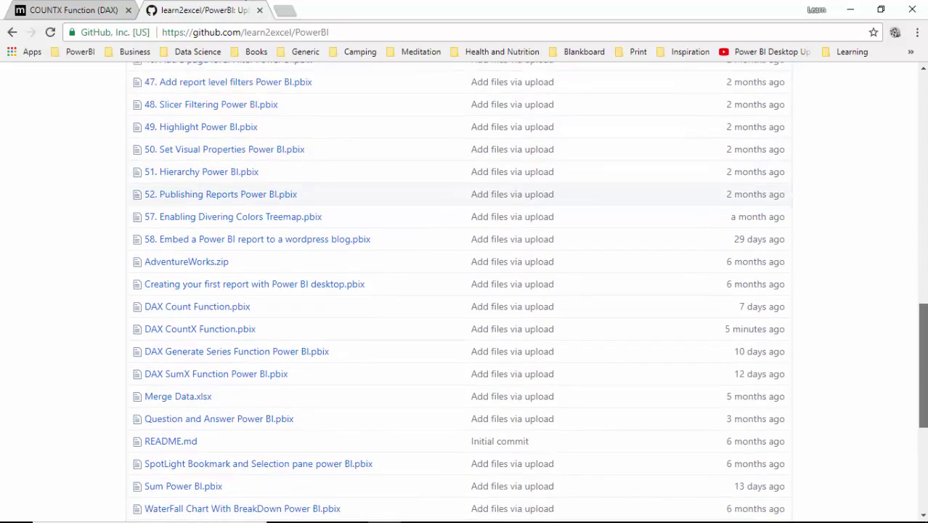
pyautogui.scroll(1, 922, 356)
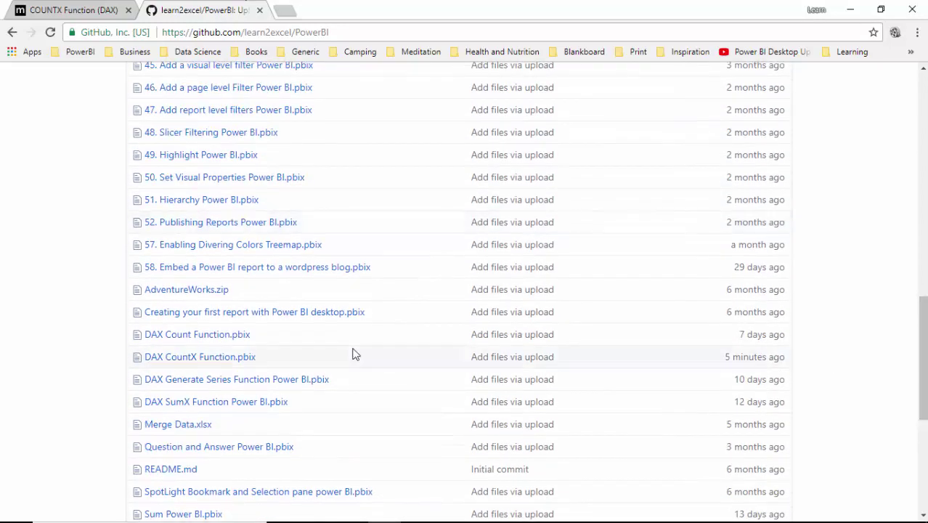
pyautogui.moveTo(288, 363); pyautogui.dragTo(208, 358)
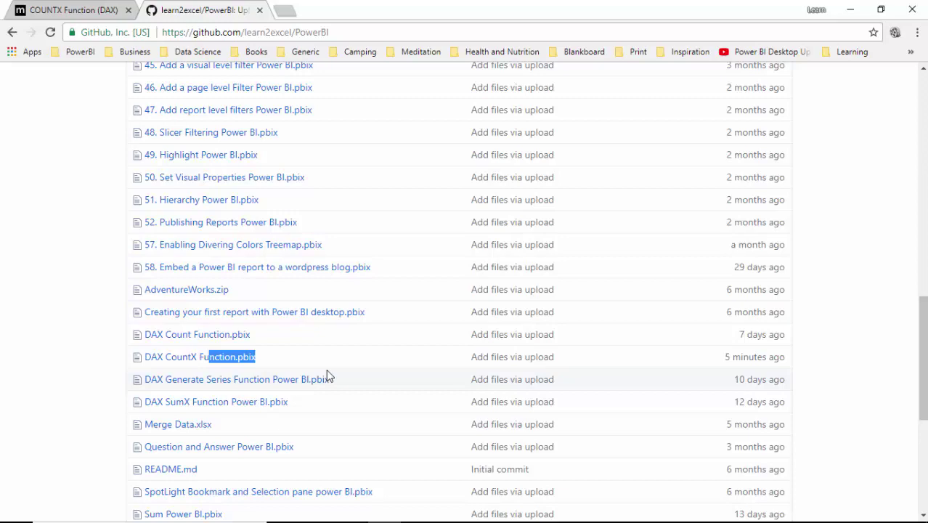
pyautogui.click(850, 9)
pyautogui.click(450, 508)
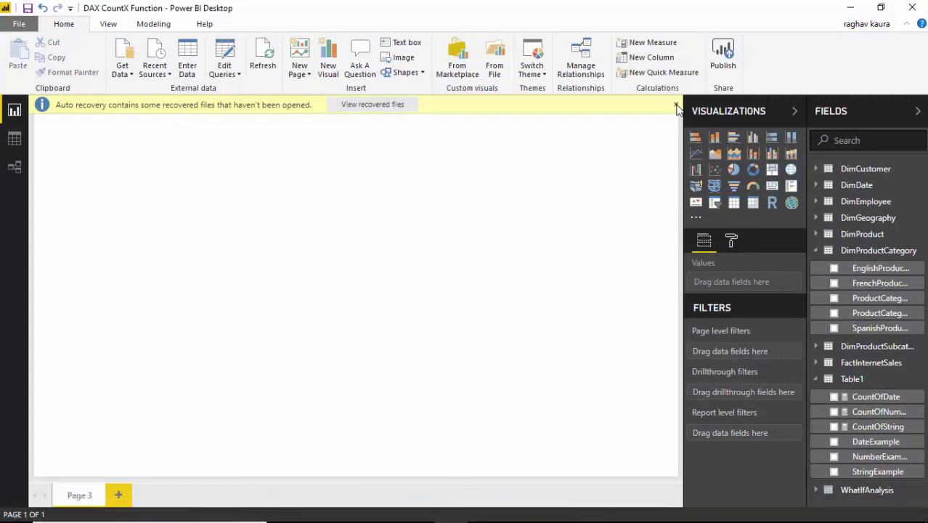
# Close the yellow auto-recovery banner and collapse the DimProduct and DimProductCategory tables in Fields
pyautogui.click(676, 105)
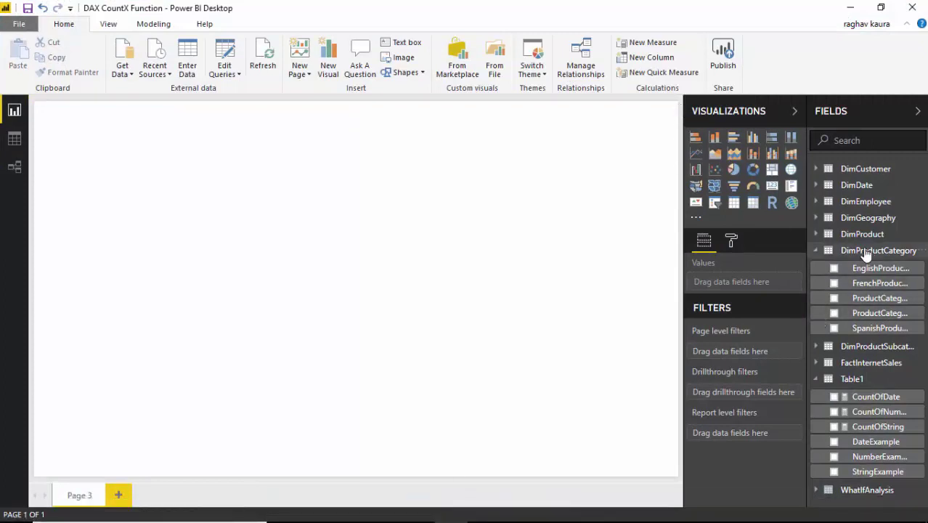
pyautogui.click(817, 235)
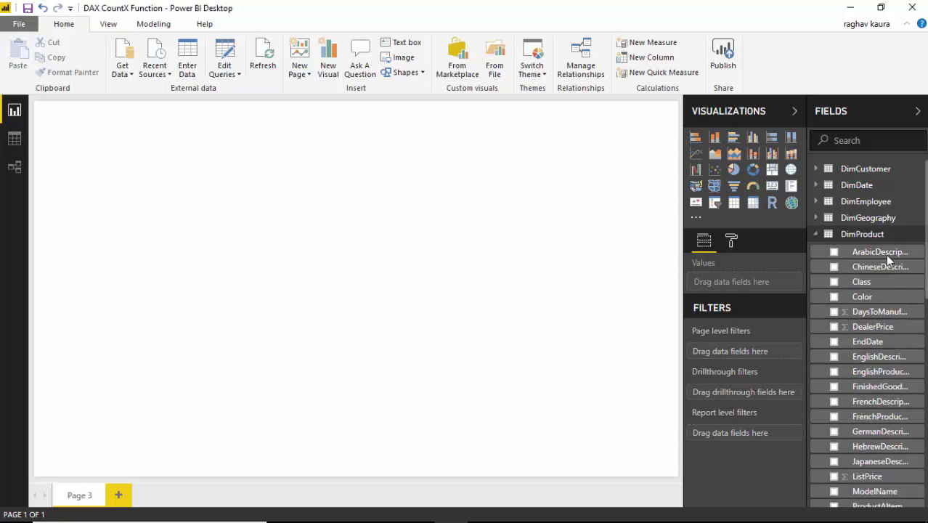
pyautogui.click(818, 235)
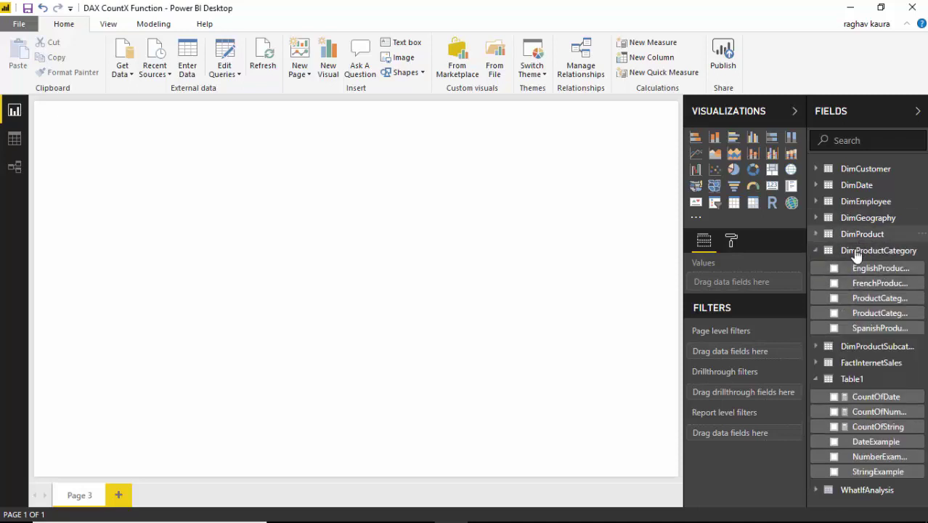
pyautogui.click(851, 251)
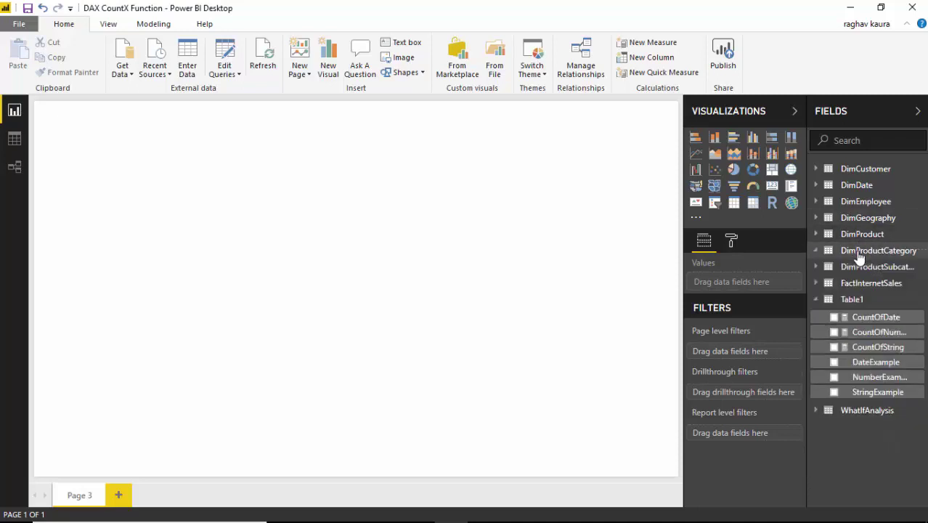
# Show DimProductCategory's four rows in Data view and add a new measure to that table
pyautogui.click(11, 146)
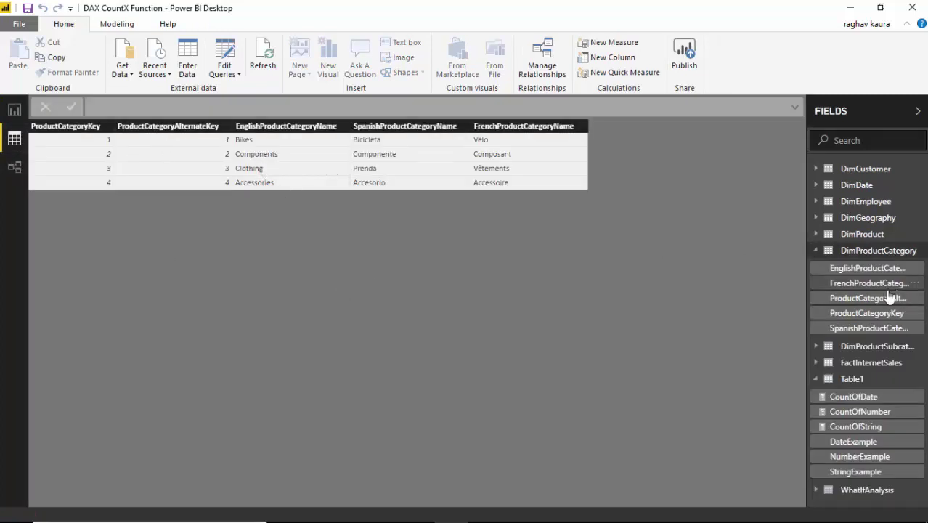
pyautogui.rightClick(865, 254)
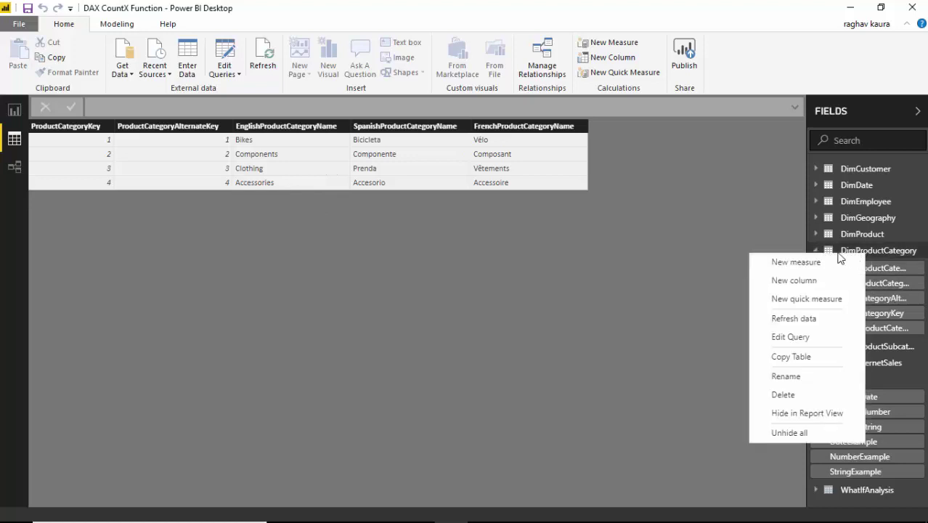
pyautogui.click(814, 263)
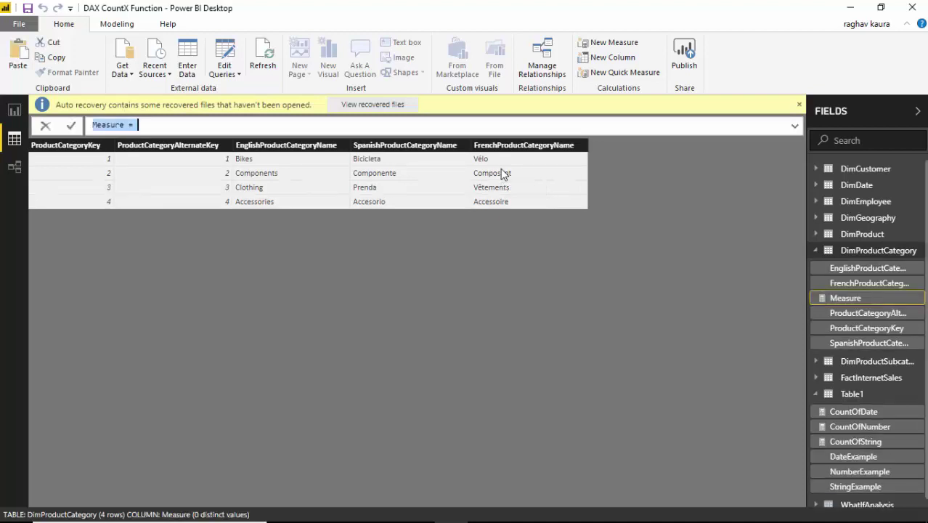
# Start the formula as CountXProductCategory=CountX(Filter(DimProductCategory, picking the table from suggestions
pyautogui.write('CountX')
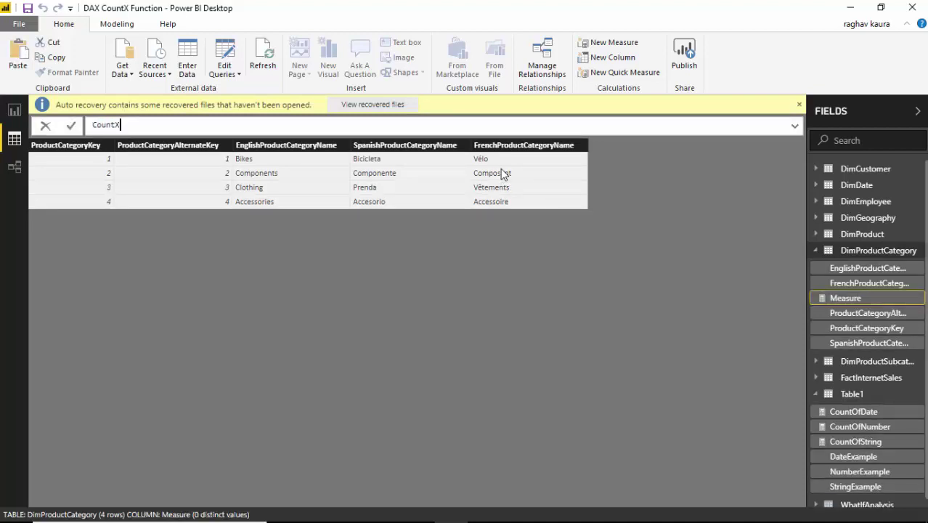
pyautogui.write('ProductCategory=Cou')
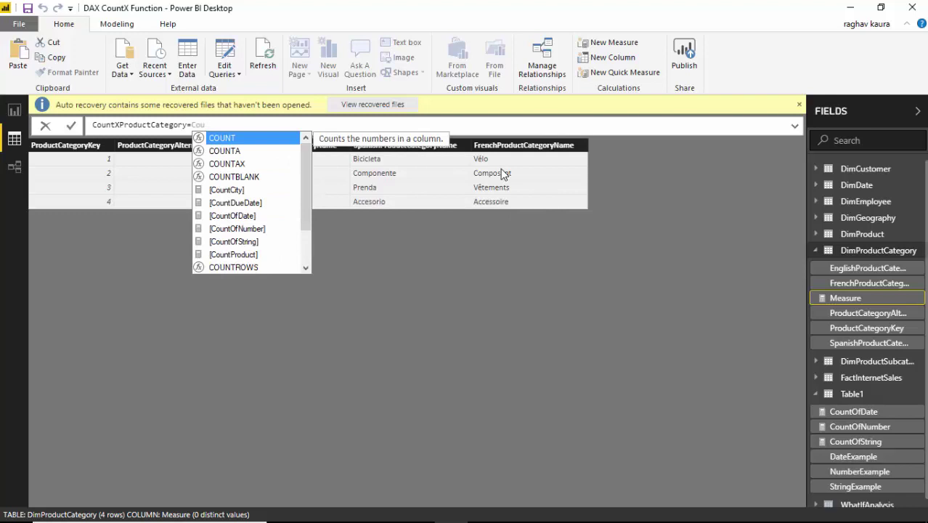
pyautogui.write('ntX')
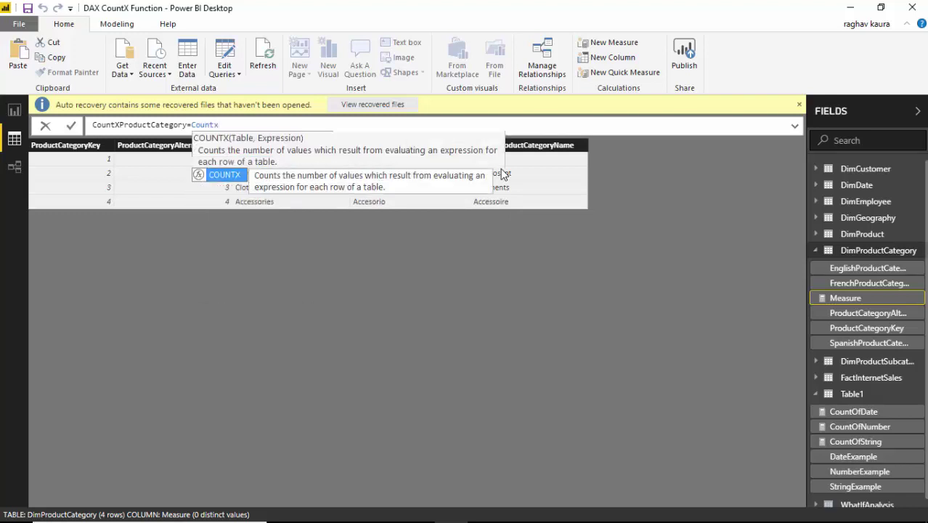
pyautogui.write('(')
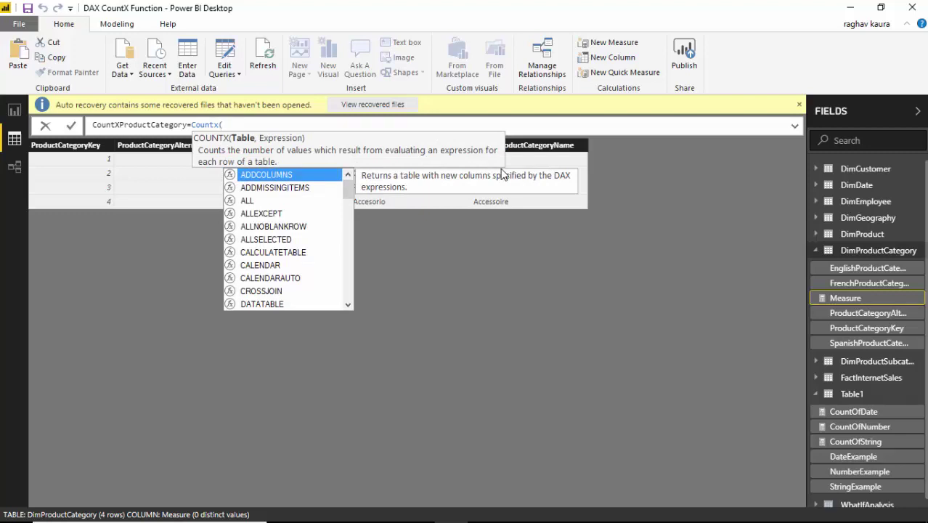
pyautogui.write('Filter')
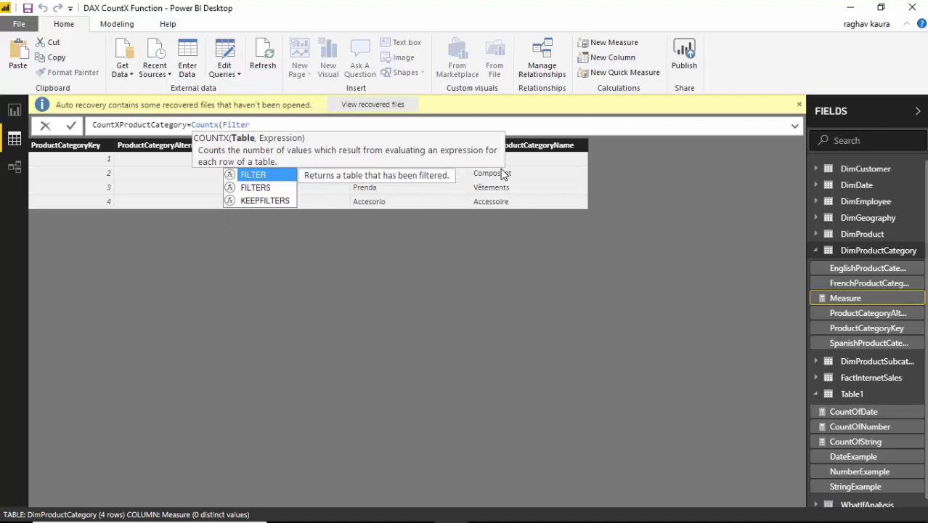
pyautogui.write('(')
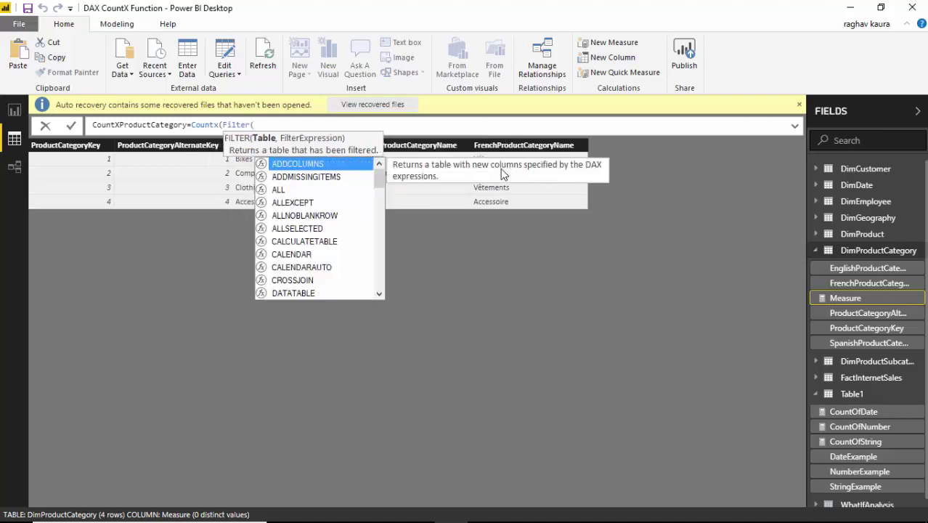
pyautogui.write('english')
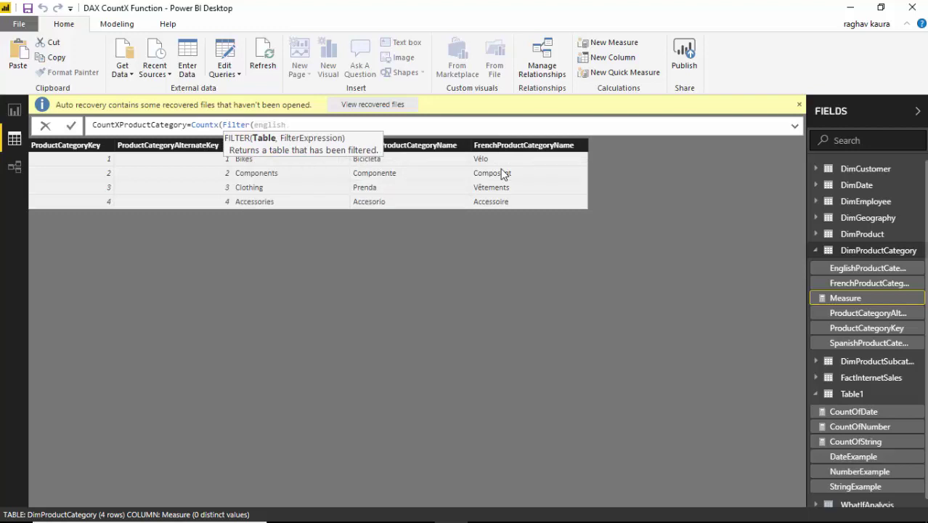
pyautogui.write('product')
pyautogui.press('BackSpace')
pyautogui.press('BackSpace')
pyautogui.press('BackSpace')
pyautogui.press('BackSpace')
pyautogui.press('BackSpace')
pyautogui.press('BackSpace')
pyautogui.press('BackSpace')
pyautogui.press('BackSpace')
pyautogui.press('BackSpace')
pyautogui.press('BackSpace')
pyautogui.press('BackSpace')
pyautogui.press('BackSpace')
pyautogui.press('BackSpace')
pyautogui.press('BackSpace')
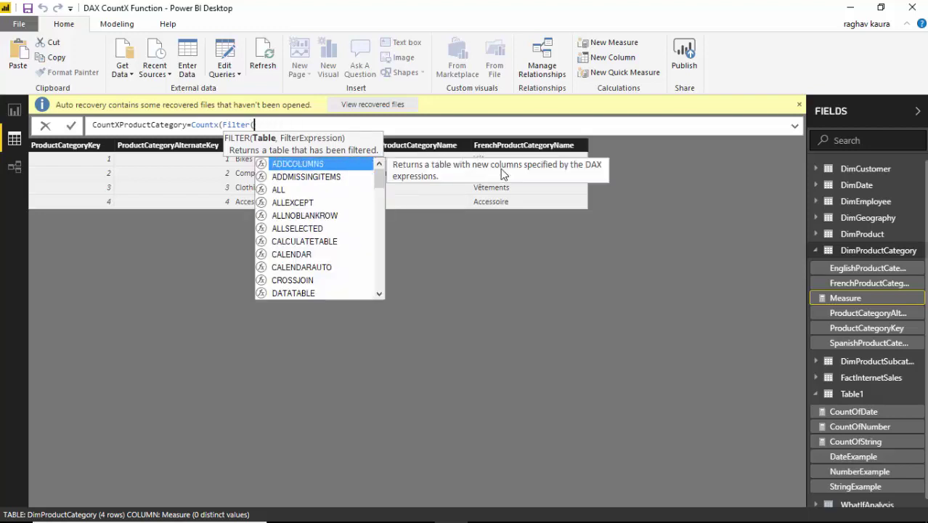
pyautogui.write('DimE')
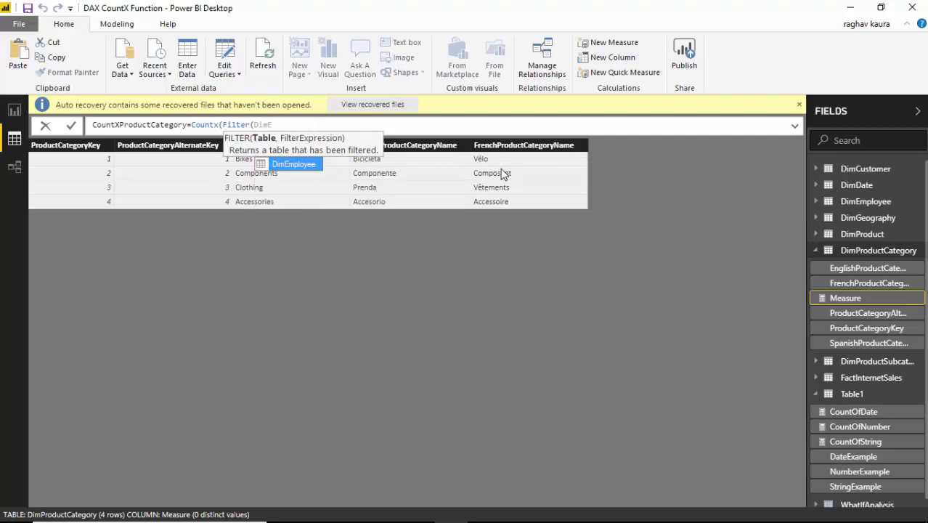
pyautogui.write('ng')
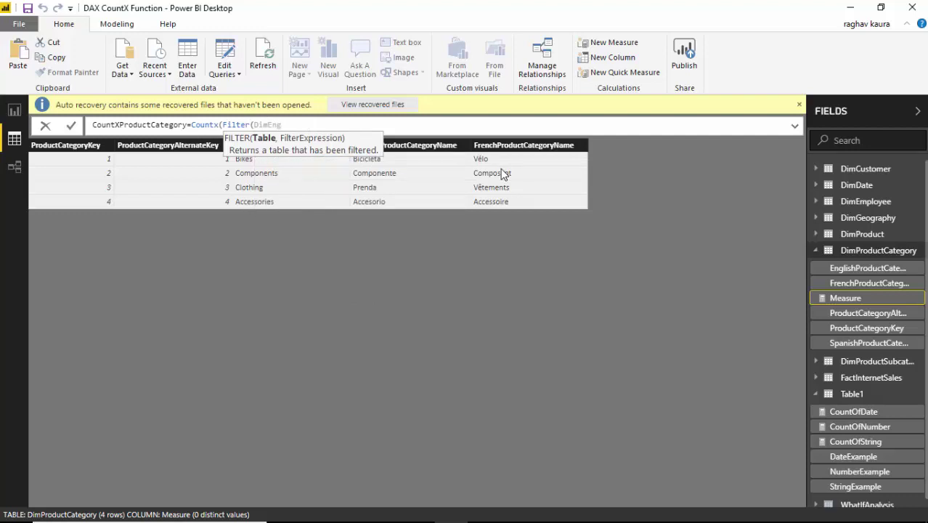
pyautogui.press('BackSpace')
pyautogui.press('BackSpace')
pyautogui.press('BackSpace')
pyautogui.write('P')
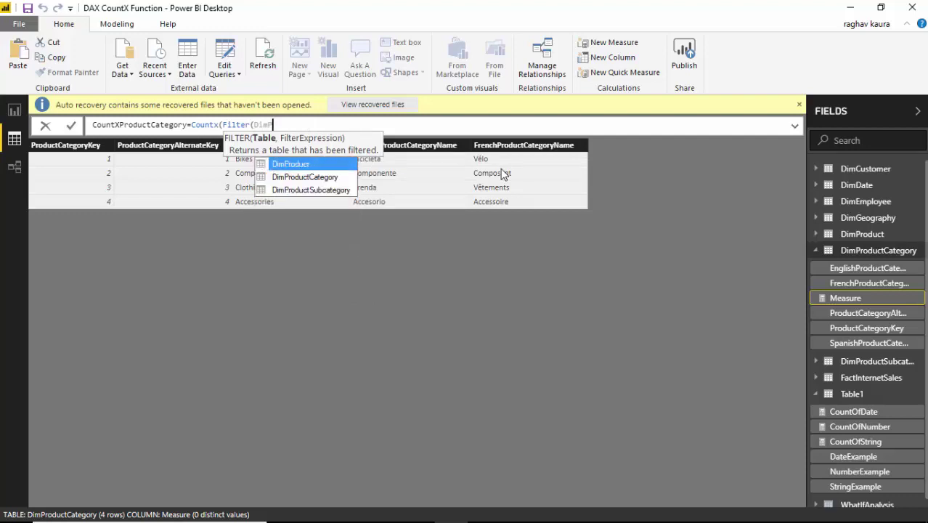
pyautogui.write('rod')
pyautogui.press('Down')
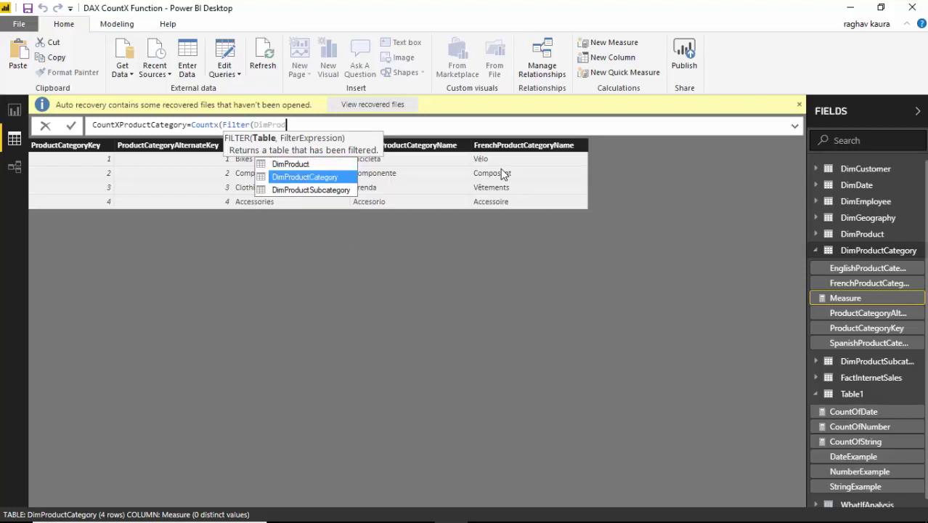
pyautogui.press('Tab')
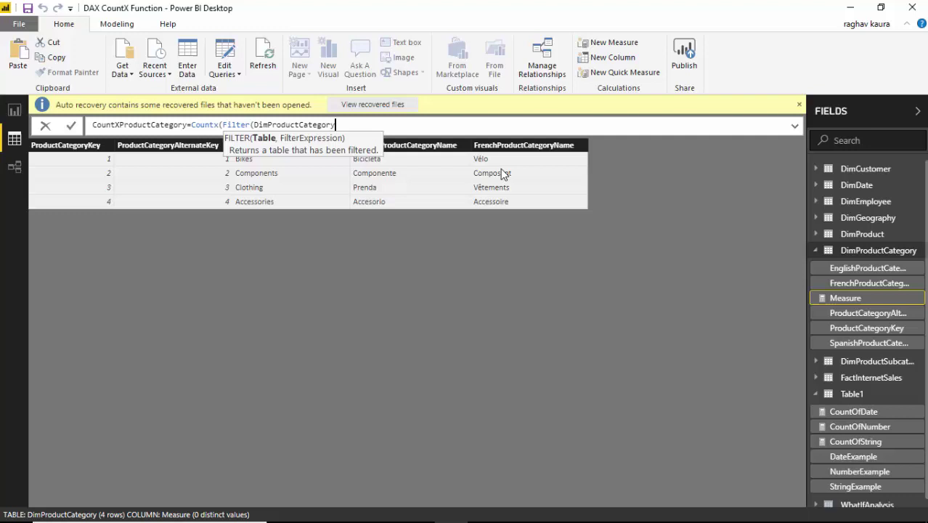
# Add the filter condition EnglishProductCategoryName="Bikes" and count DimProductCategory[EnglishProductCategoryName]
pyautogui.write(',eng')
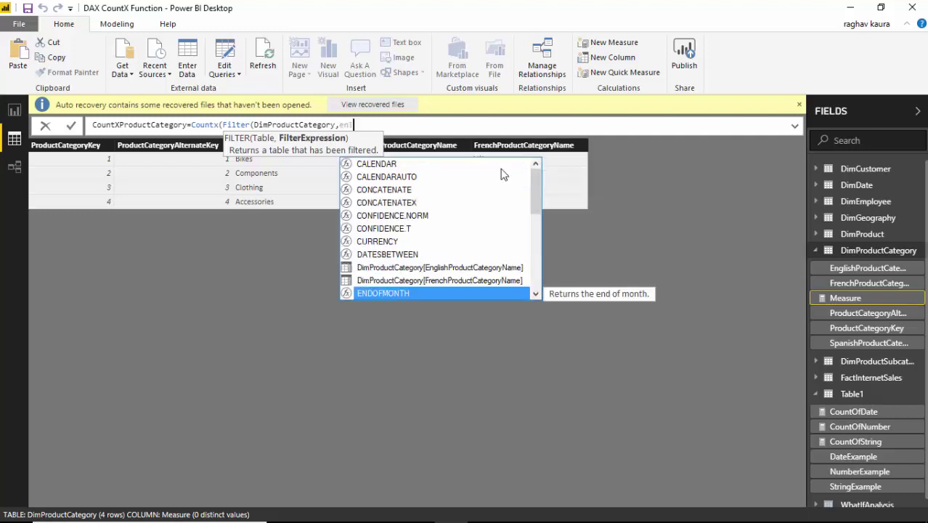
pyautogui.press('Escape')
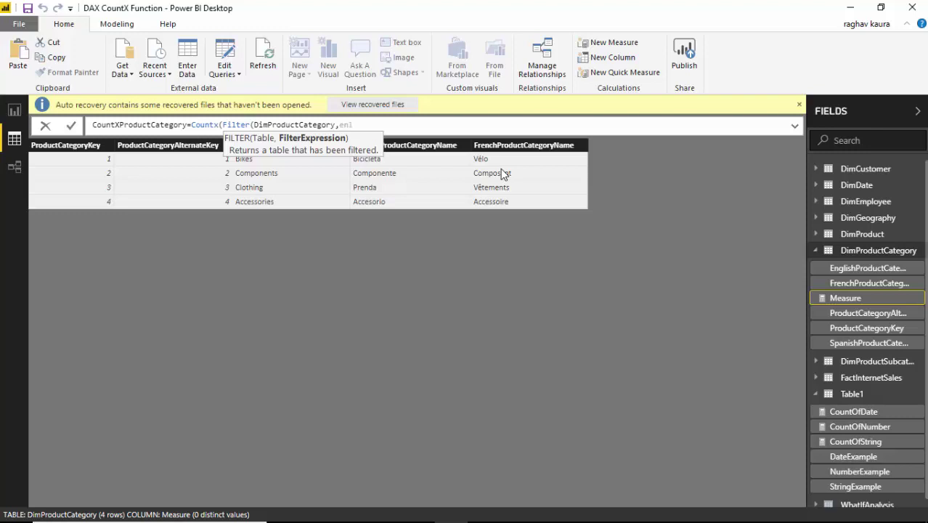
pyautogui.write('g')
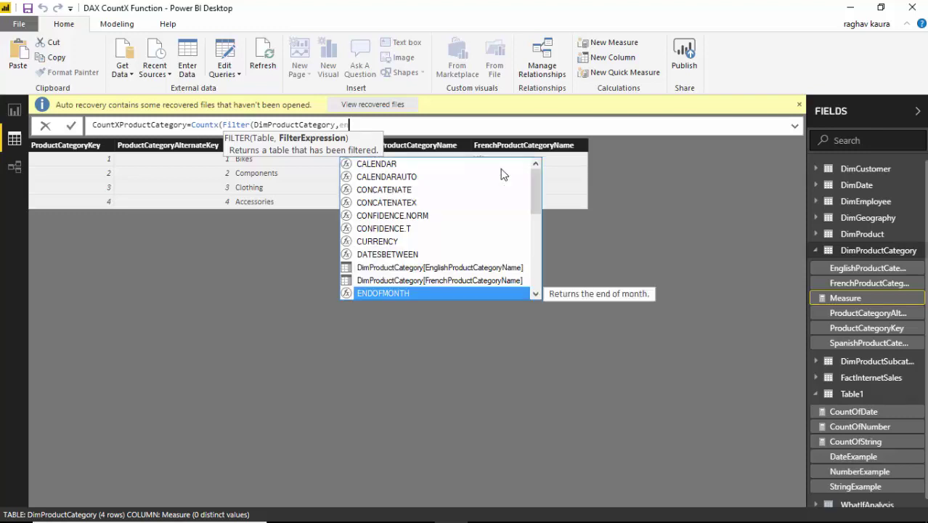
pyautogui.write('lis')
pyautogui.press('Tab')
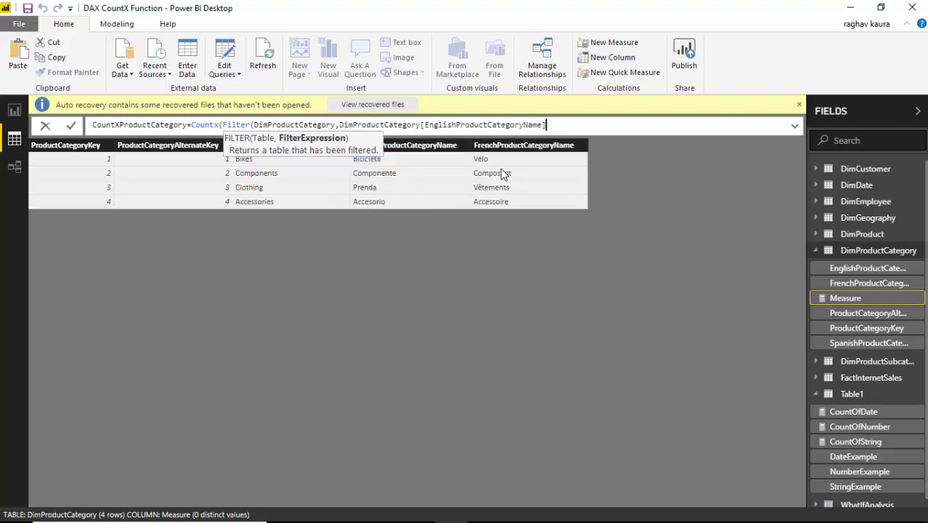
pyautogui.write('="Bikes",')
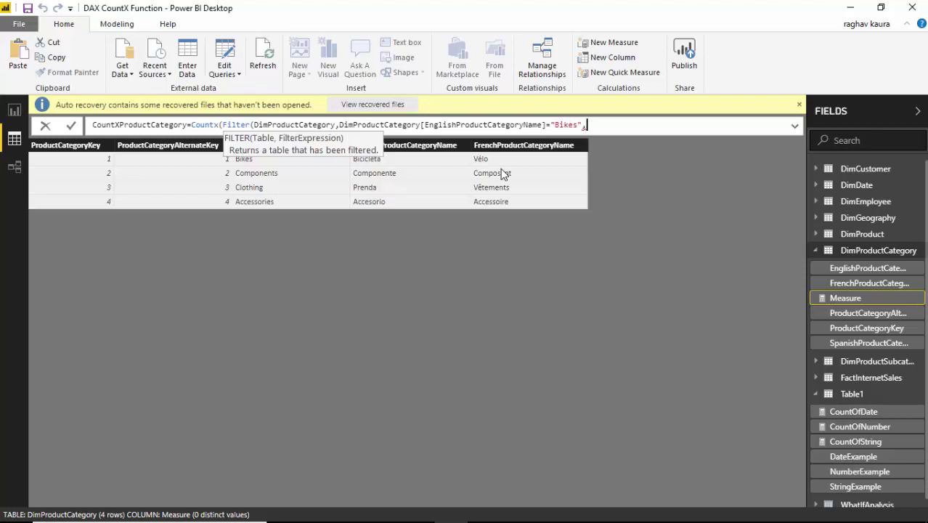
pyautogui.press('BackSpace')
pyautogui.write('),')
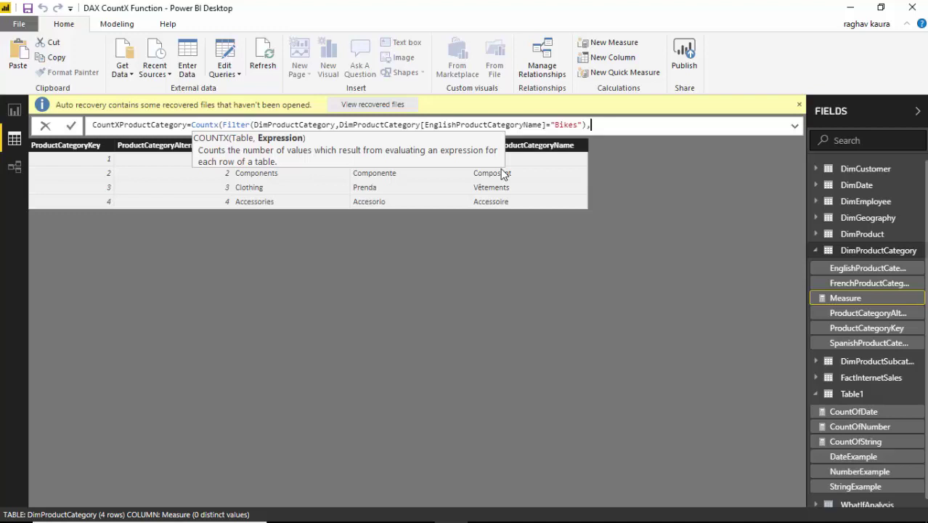
pyautogui.write('englis')
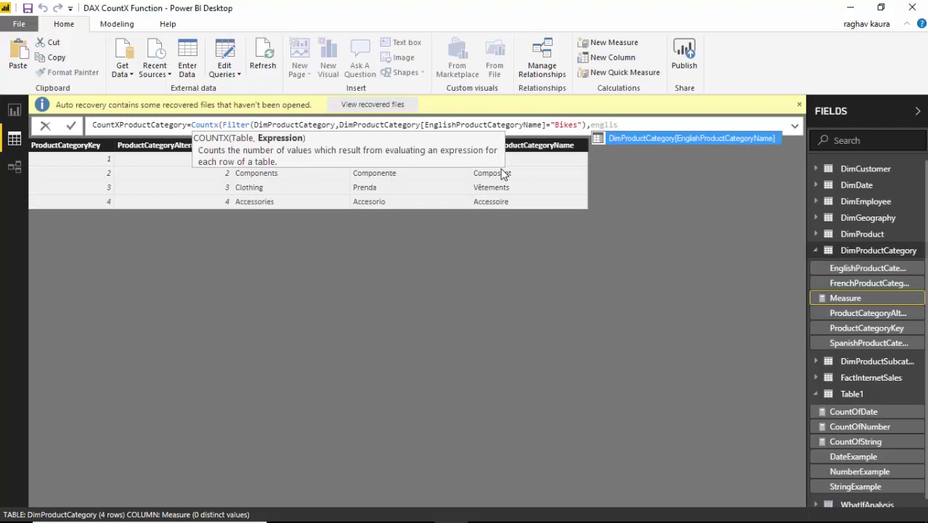
pyautogui.press('Tab')
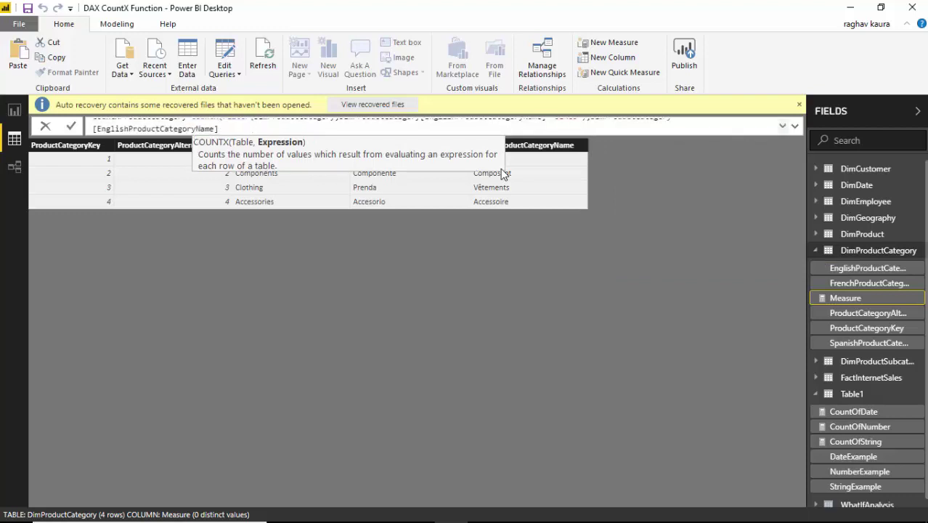
# Close the formula's parenthesis and commit it, dismissing the auto-recovery bar and expanding the formula bar
pyautogui.write(')')
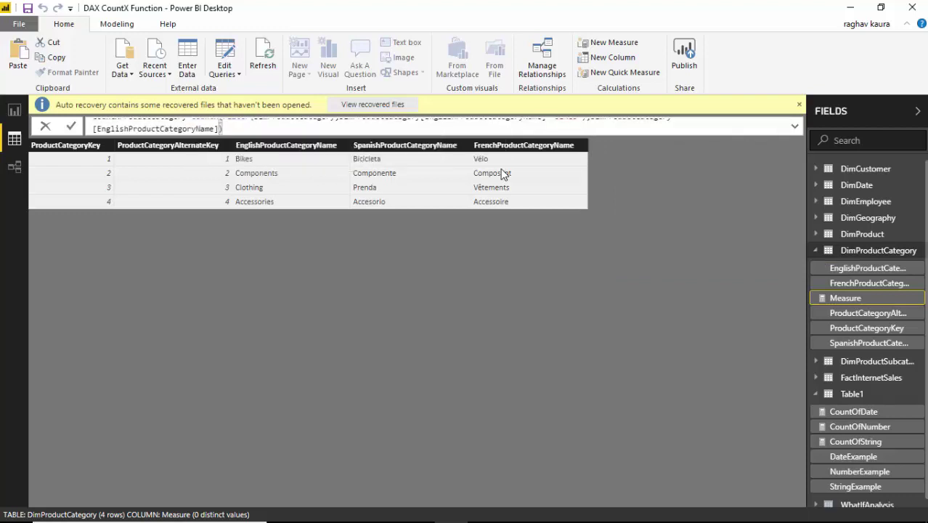
pyautogui.press('Return')
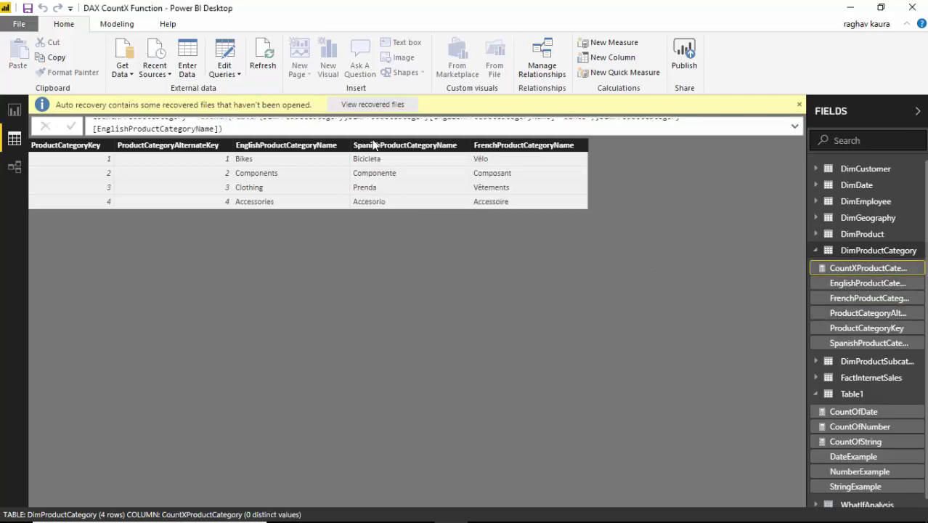
pyautogui.click(798, 106)
pyautogui.click(795, 111)
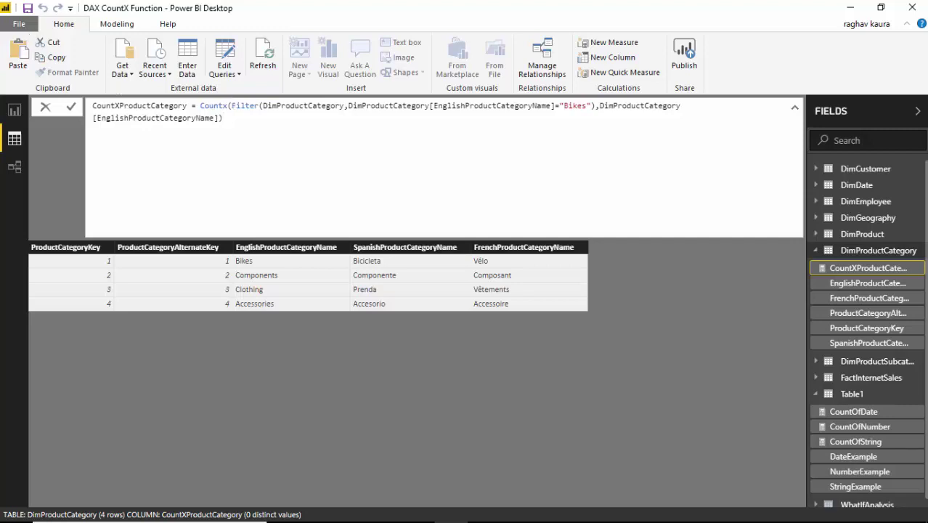
# Add an enlarged table visual with CountXProductCategory and EnglishProductCategoryName, showing 1 for Bikes
pyautogui.click(13, 112)
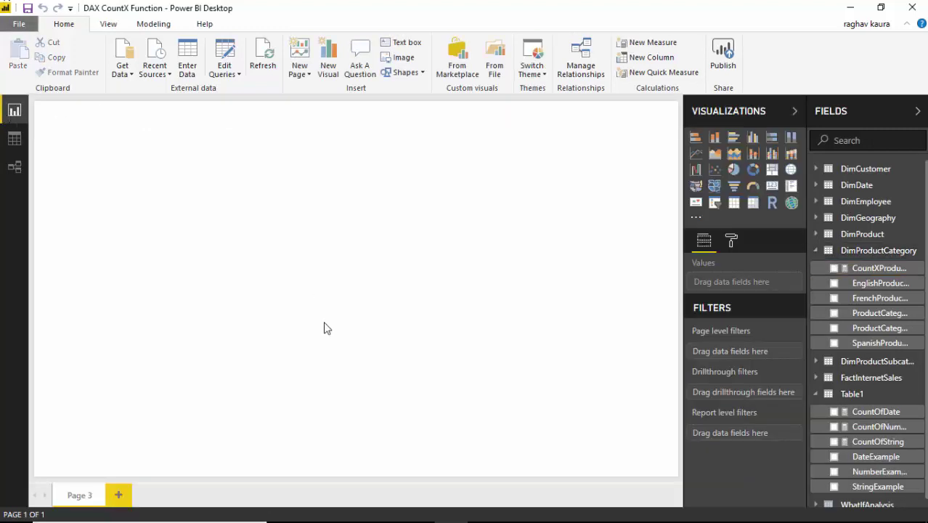
pyautogui.click(733, 205)
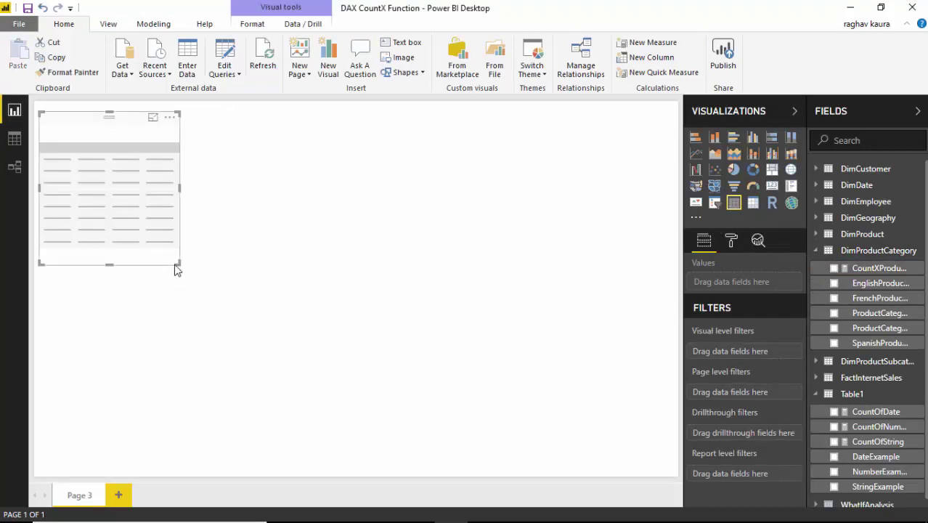
pyautogui.moveTo(177, 264); pyautogui.dragTo(333, 312)
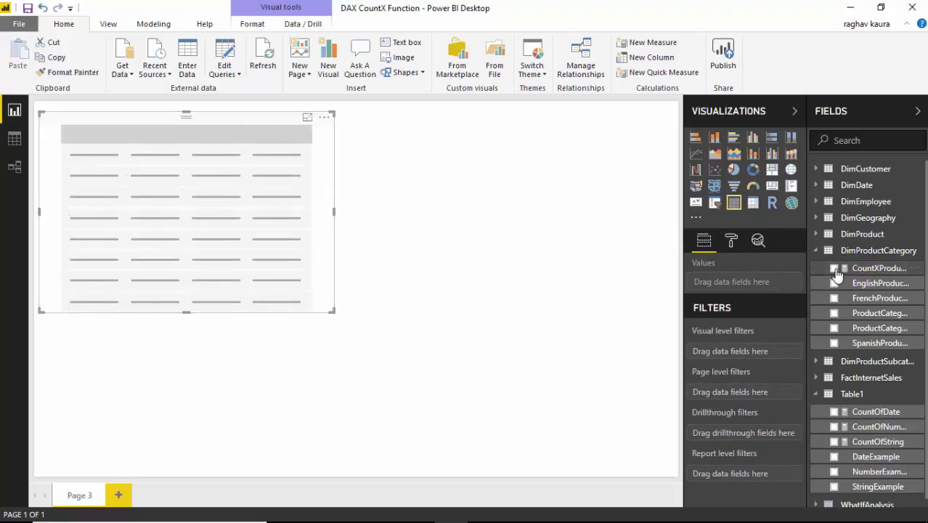
pyautogui.click(833, 268)
pyautogui.click(833, 283)
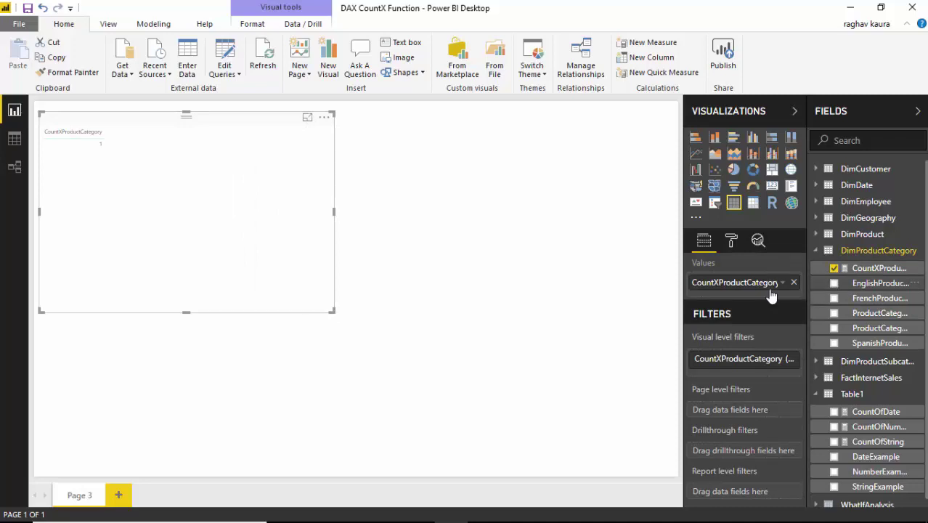
pyautogui.click(308, 119)
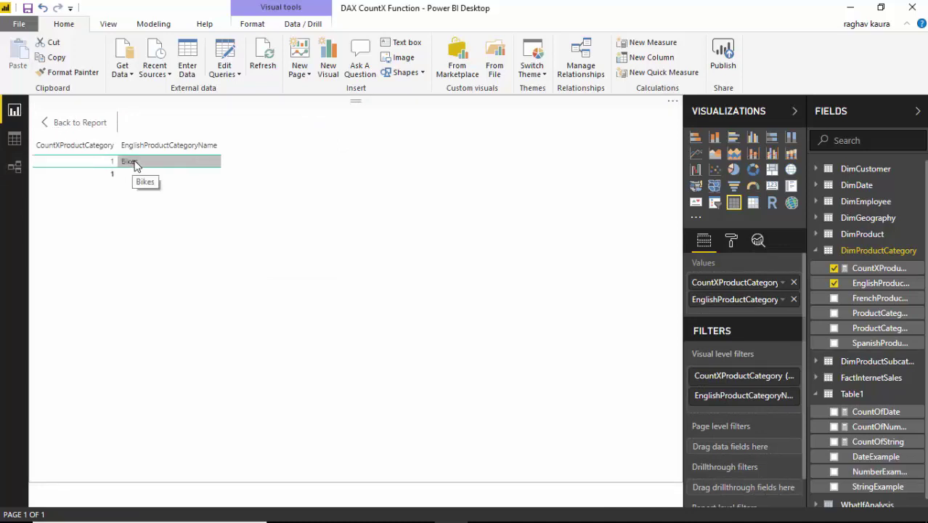
pyautogui.click(880, 269)
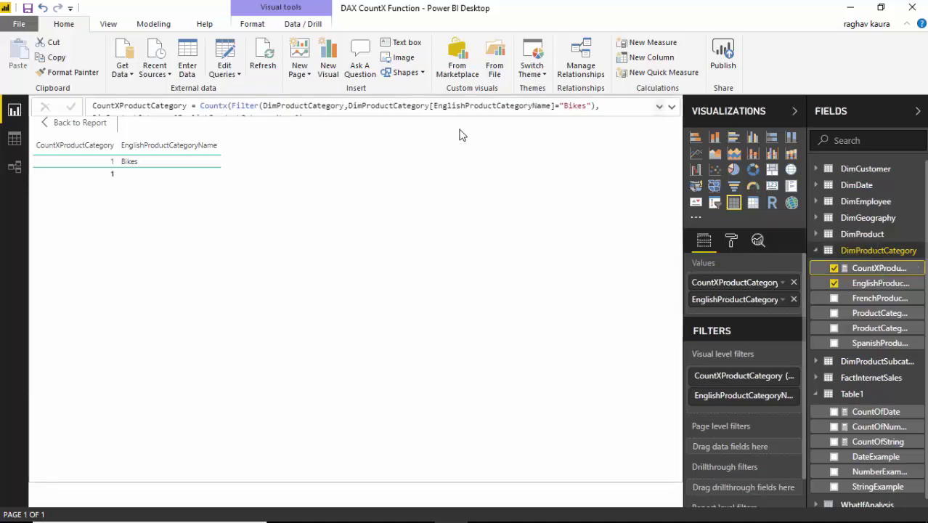
# Change the filter from ="Bikes" to <>"Bikes" so Accessories, Clothing and Components total 3
pyautogui.click(671, 106)
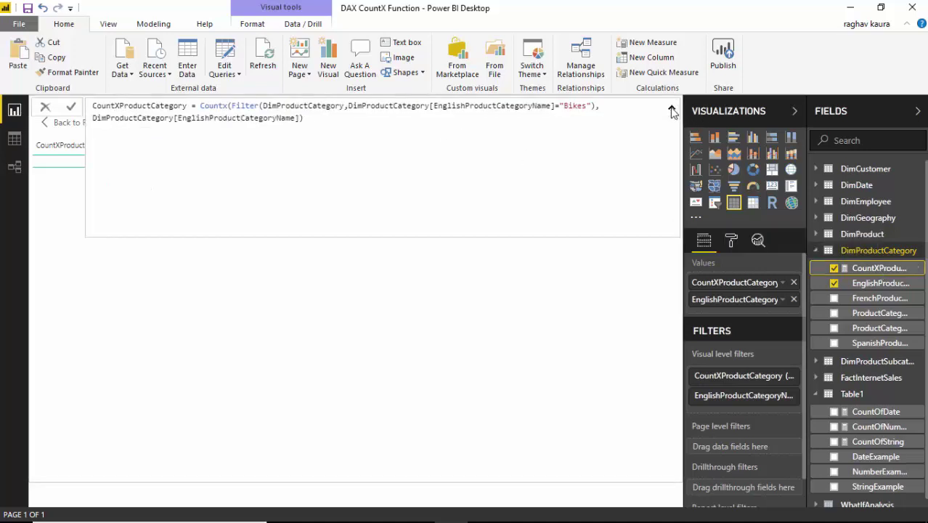
pyautogui.click(561, 107)
pyautogui.hotkey('shift', 'Left')
pyautogui.write('<>')
pyautogui.click(439, 312)
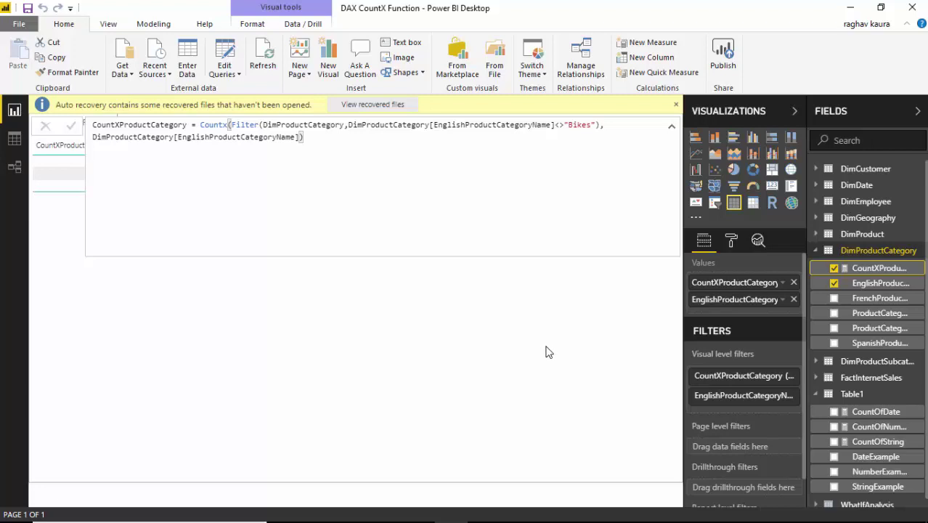
pyautogui.click(671, 126)
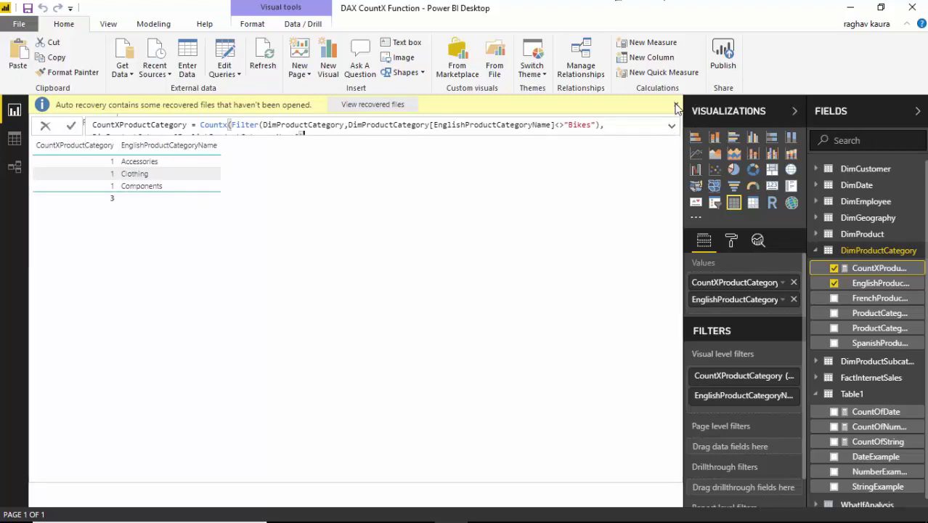
pyautogui.click(424, 238)
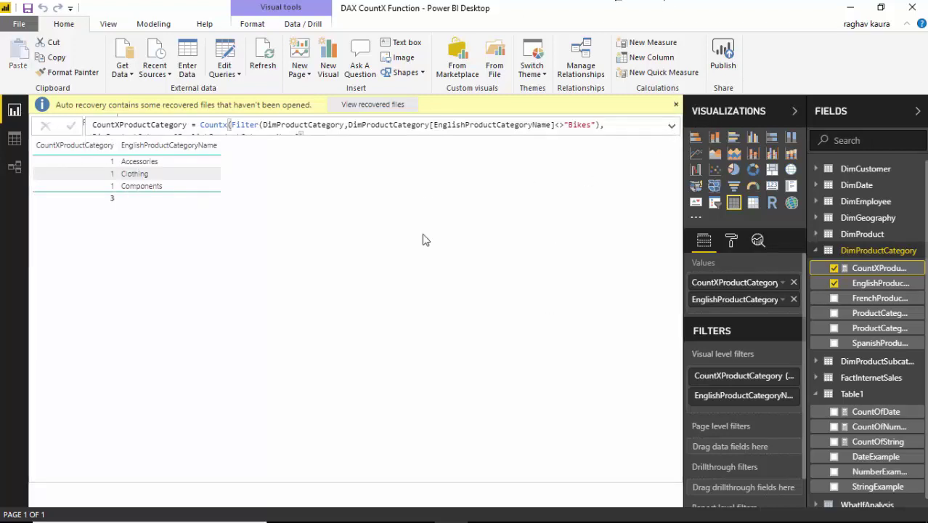
pyautogui.click(676, 105)
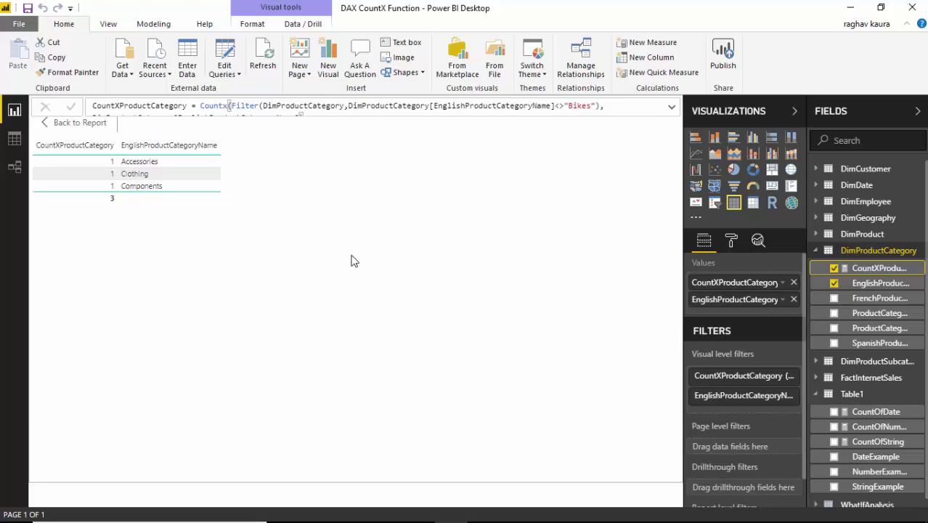
# Return to Chrome's COUNTX Function (DAX) page, highlight its description, and review the examples
pyautogui.click(384, 509)
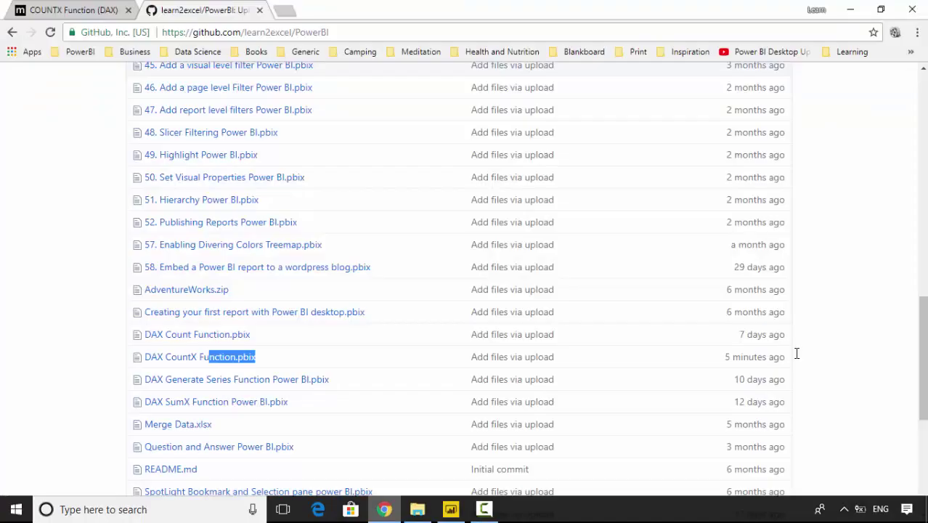
pyautogui.click(43, 9)
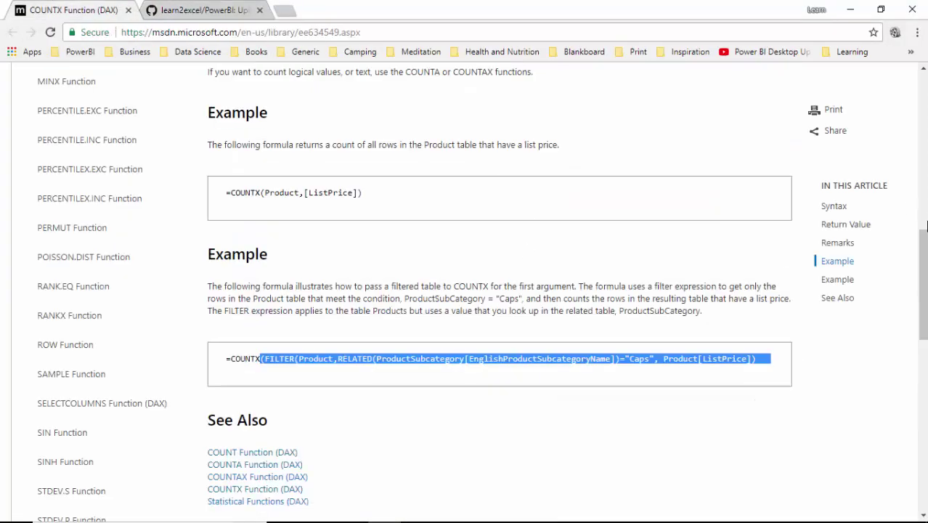
pyautogui.scroll(6, 924, 227)
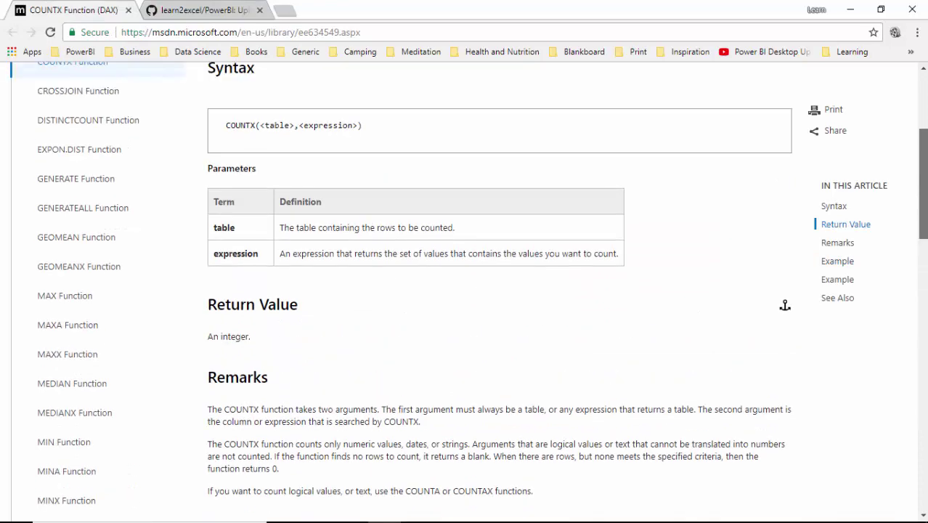
pyautogui.scroll(1, 785, 305)
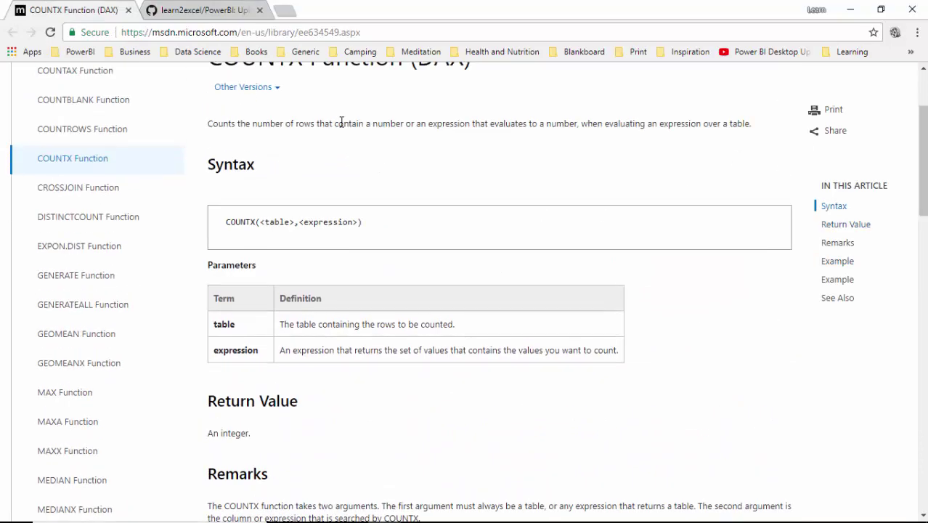
pyautogui.moveTo(340, 123); pyautogui.dragTo(663, 125)
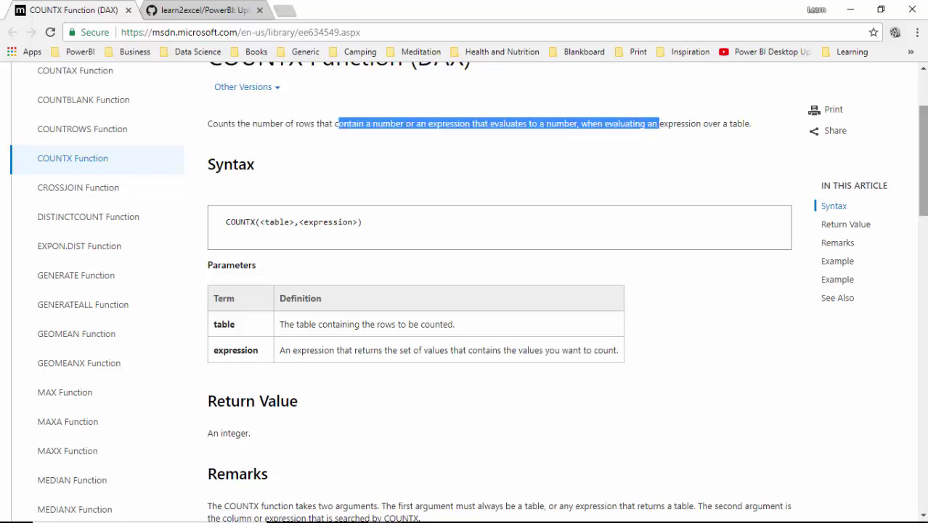
pyautogui.scroll(-9, 468, 291)
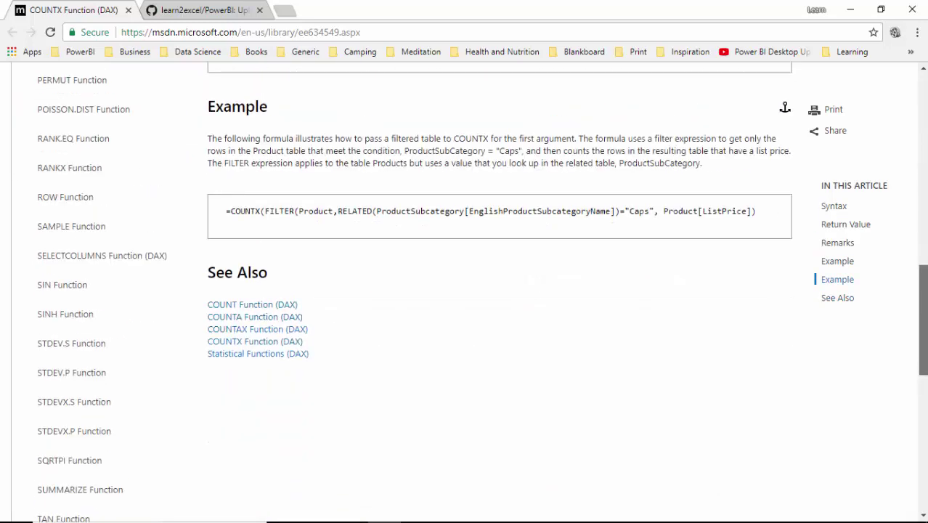
pyautogui.scroll(1, 468, 291)
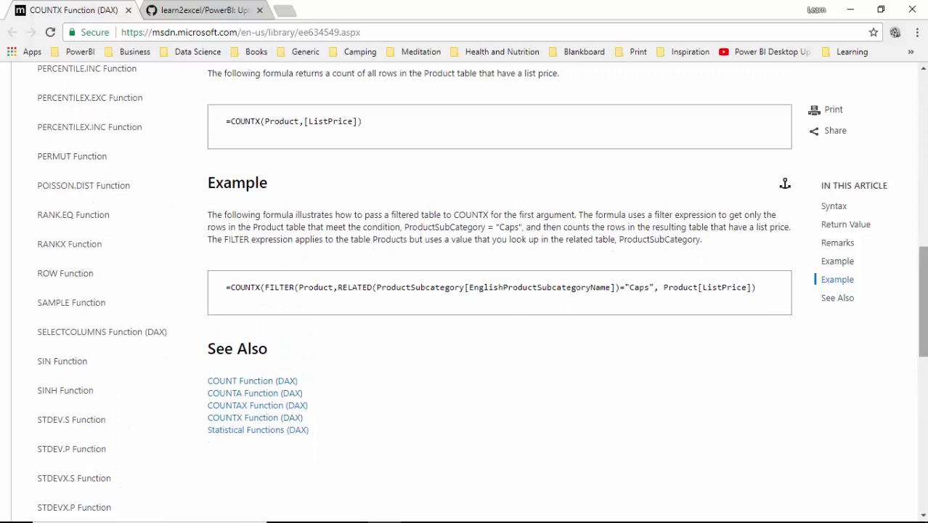